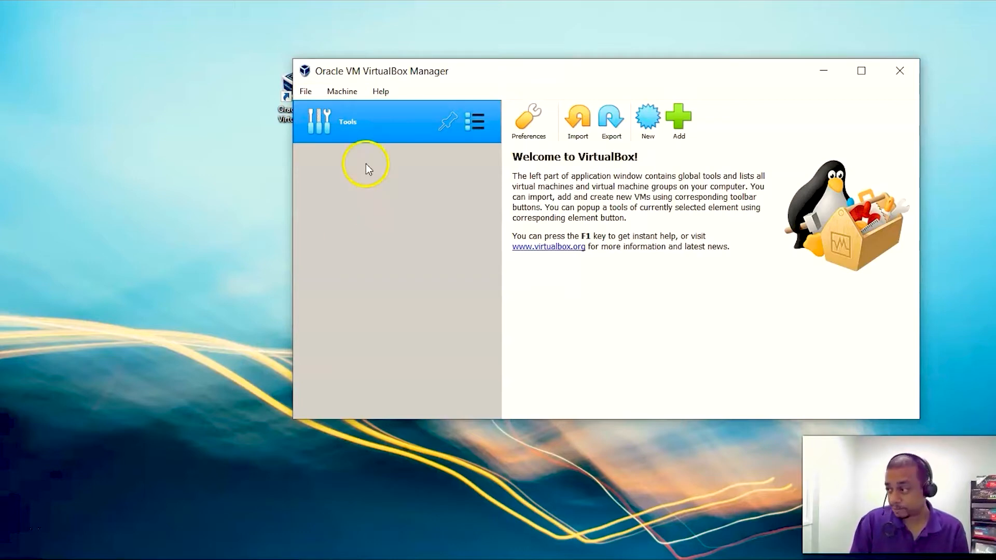
Start a new virtual machine named SC Windows10 in D:\VMs, with Windows 10 (64-bit) as its version.
left_click(342, 92)
left_click(358, 110)
left_click(595, 254)
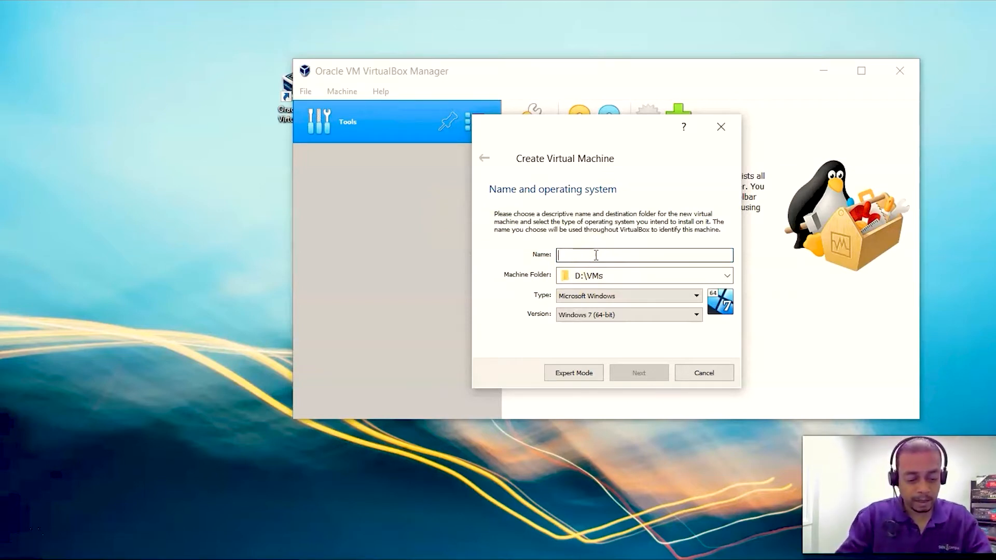
type("SC Windows10")
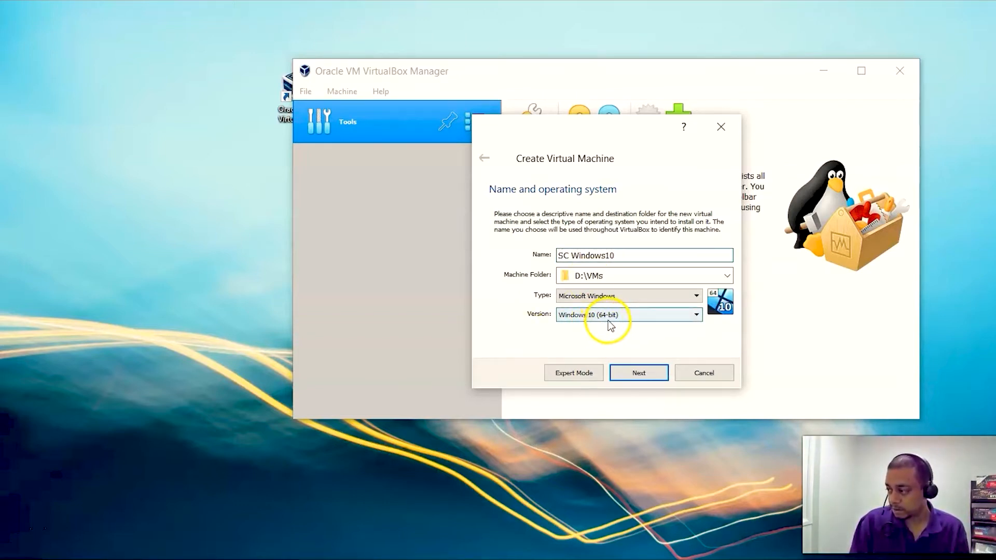
left_click(645, 374)
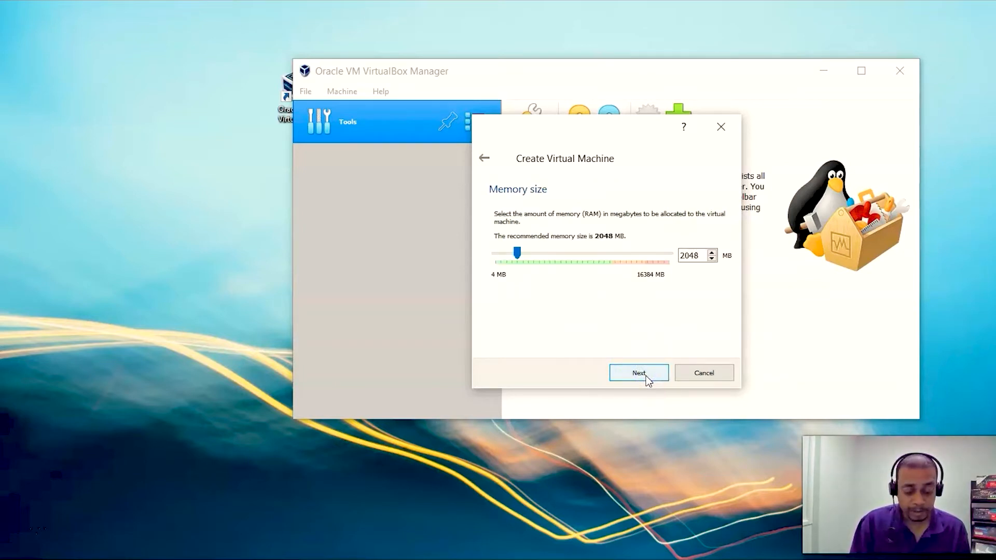
Set the new virtual machine's memory size to 4096 MB and continue to the hard disk choice.
left_click(640, 374)
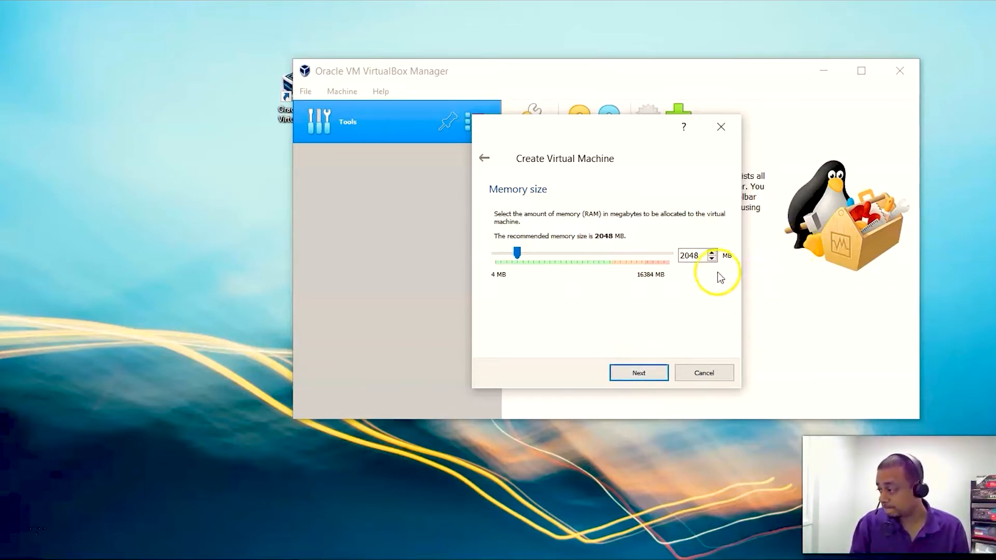
left_click_drag(702, 259, 660, 260)
type("4096")
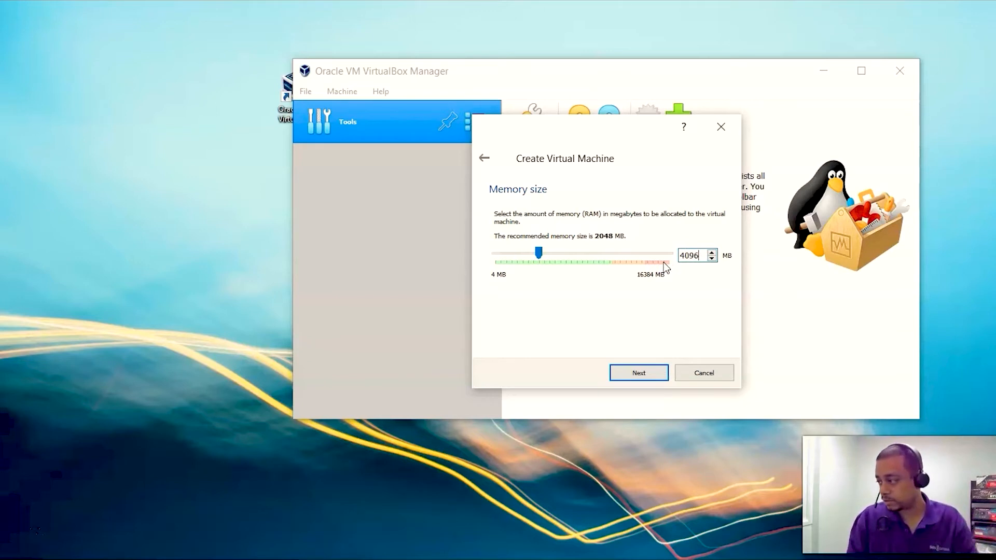
left_click(624, 379)
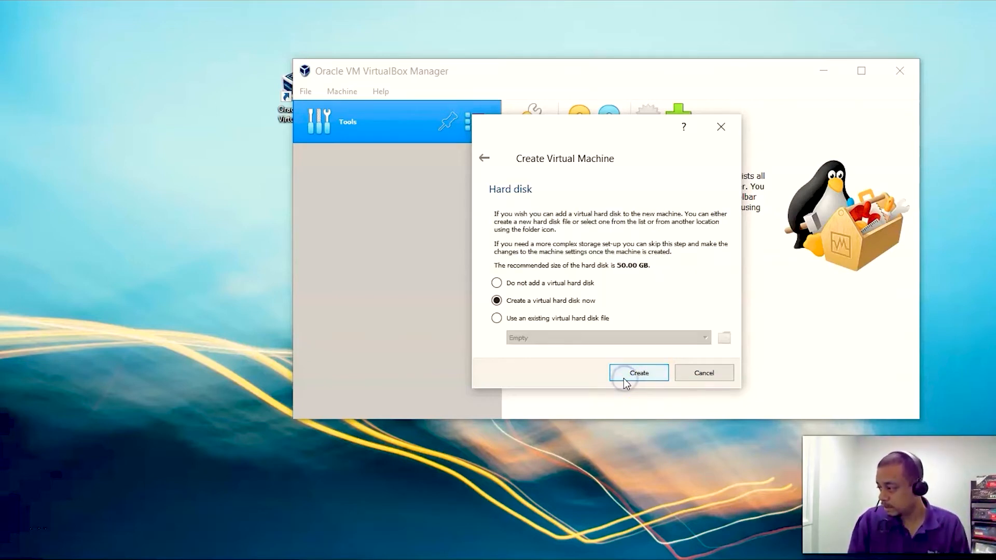
Create a dynamically allocated 50 GB VDI virtual hard disk for the machine and finish creating it.
left_click(626, 376)
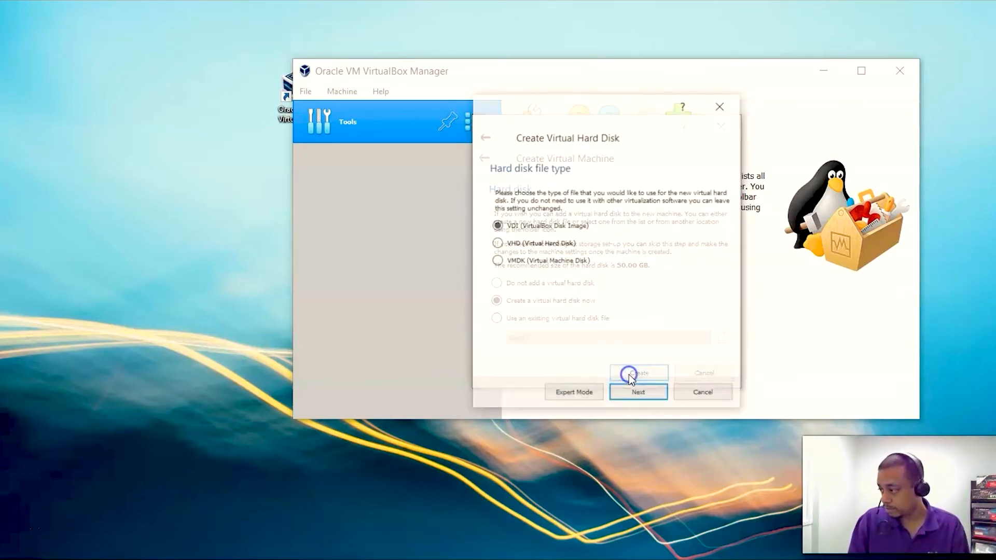
left_click(642, 393)
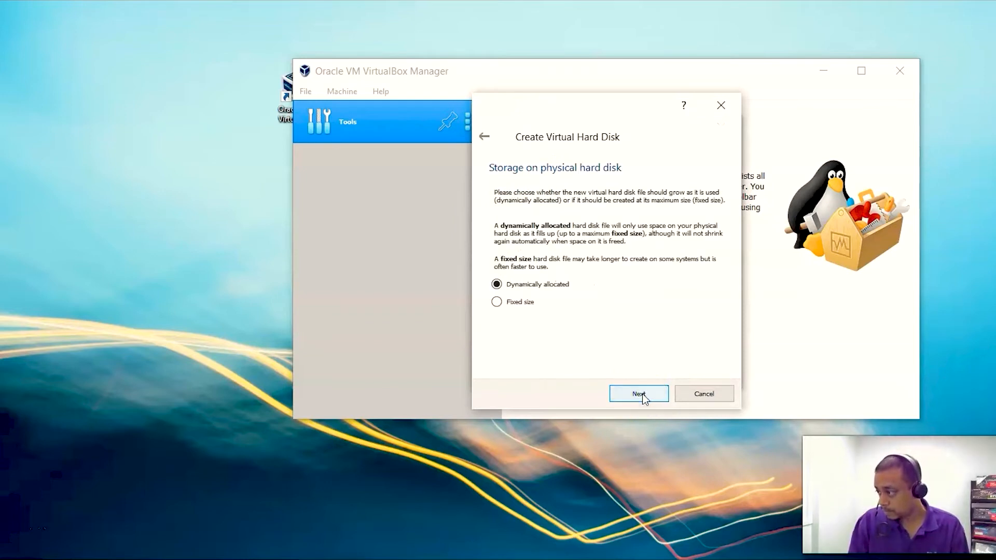
left_click(641, 396)
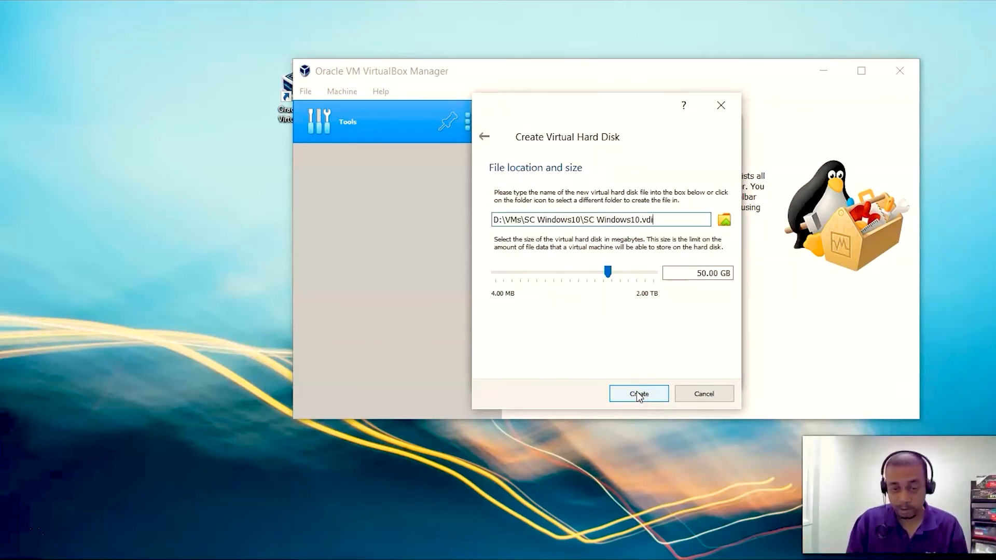
left_click(639, 394)
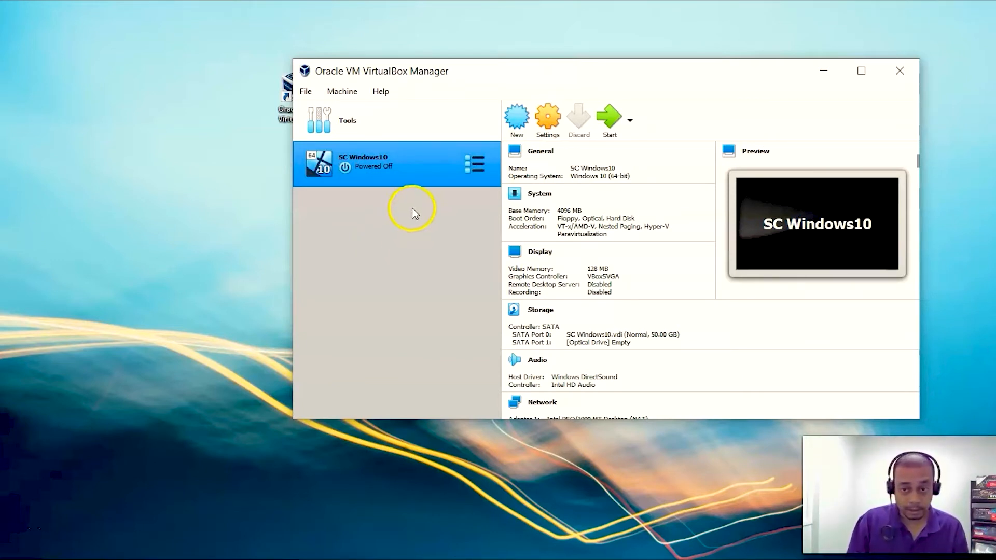
Power on the SC Windows10 virtual machine.
left_click(414, 183)
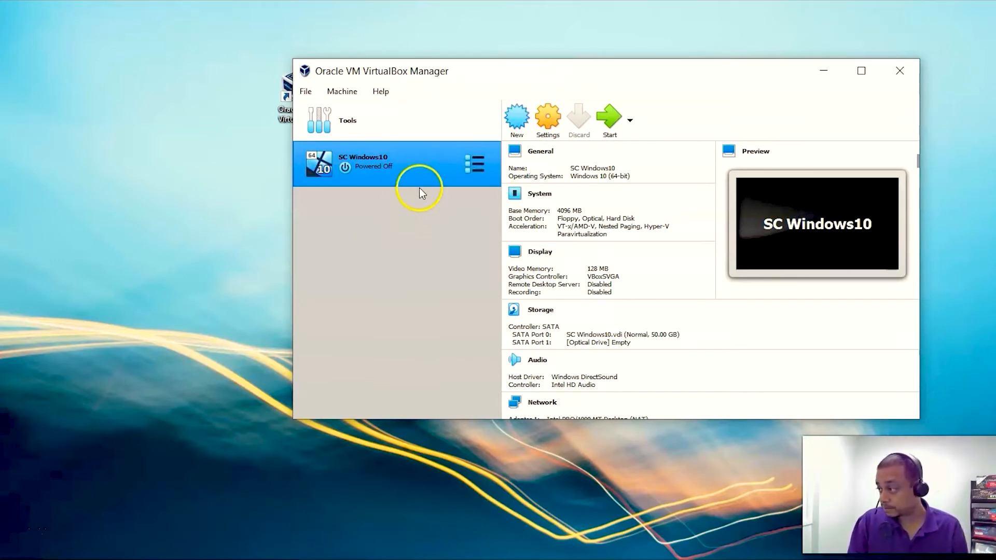
double_click(369, 163)
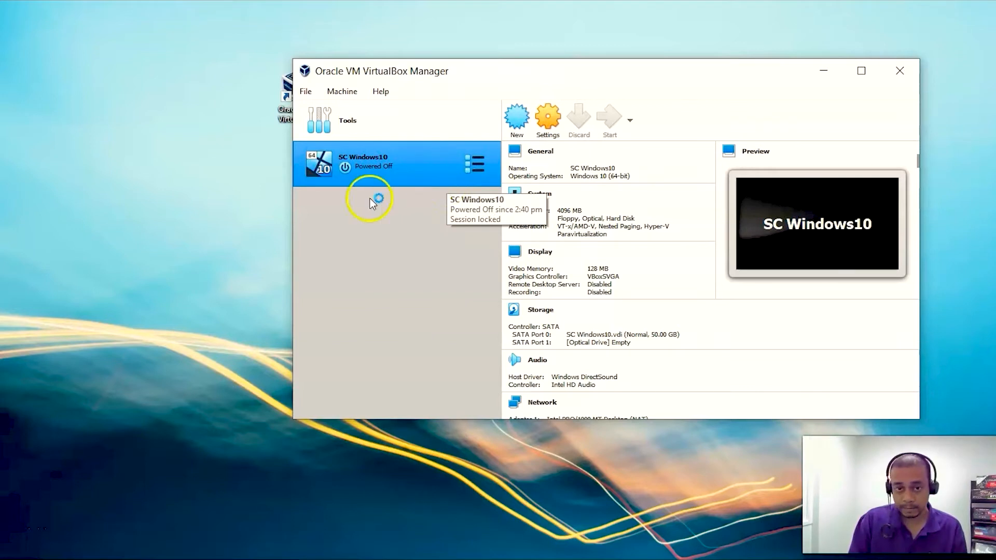
left_click(183, 399)
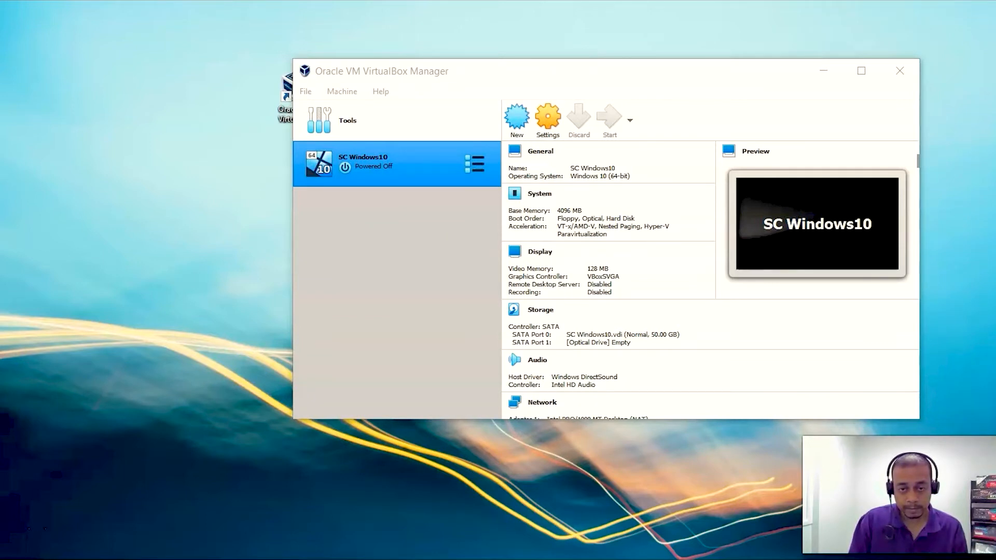
left_click(433, 493)
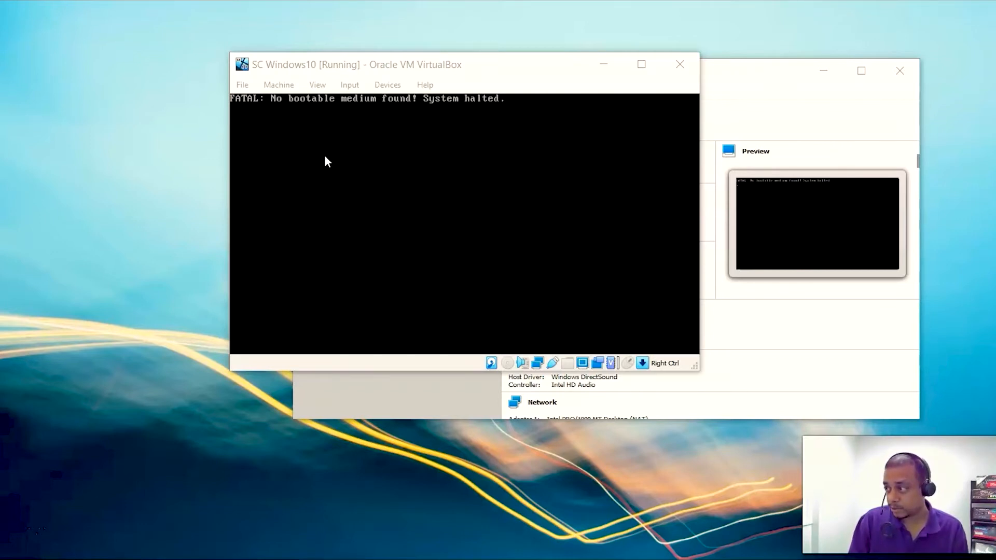
Mount SW_DVD9_Win_Pro_10_1709.1_64BIT_English_Pro_Ent_EDU_N_MLF_X21-67518.ISO in the running machine's optical drive.
left_click(349, 85)
mouse_move(387, 88)
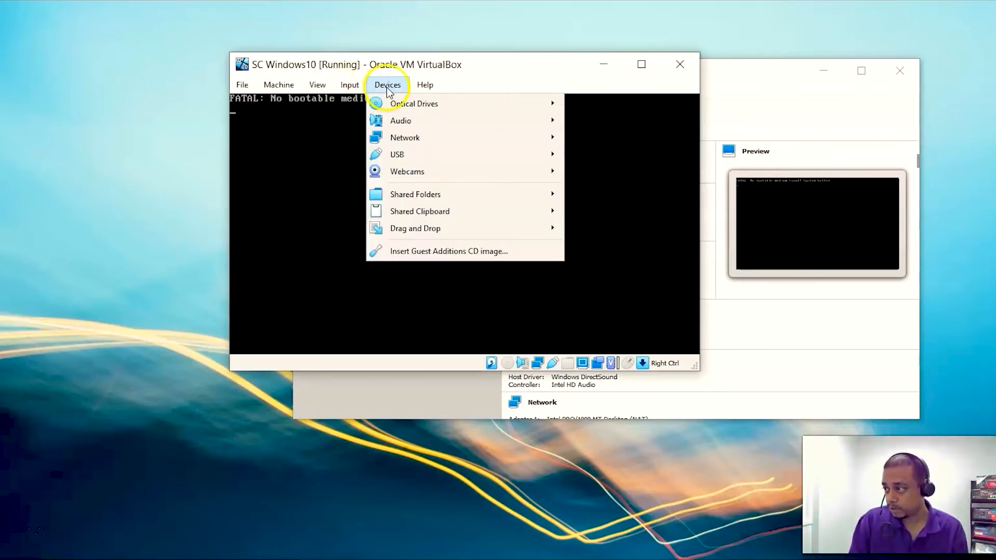
mouse_move(406, 107)
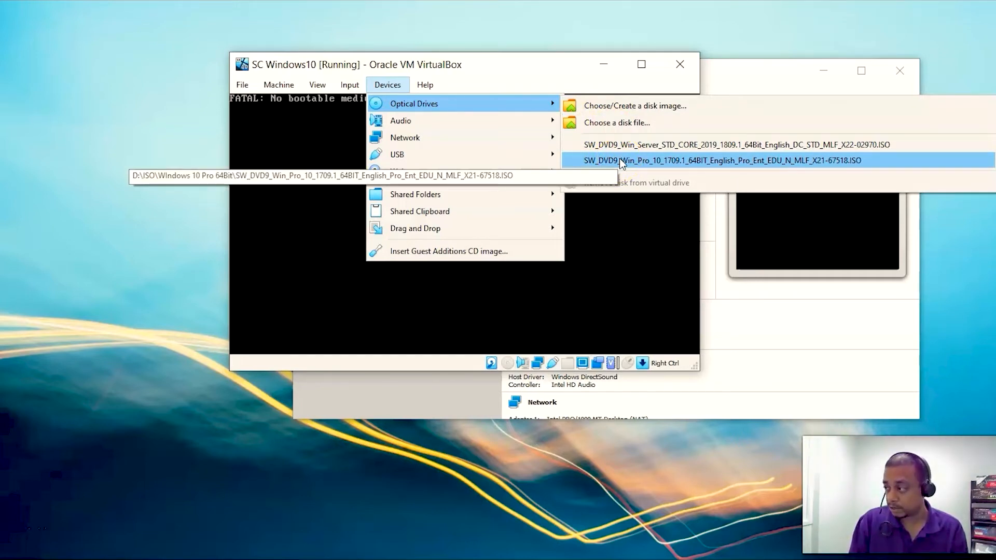
left_click(662, 166)
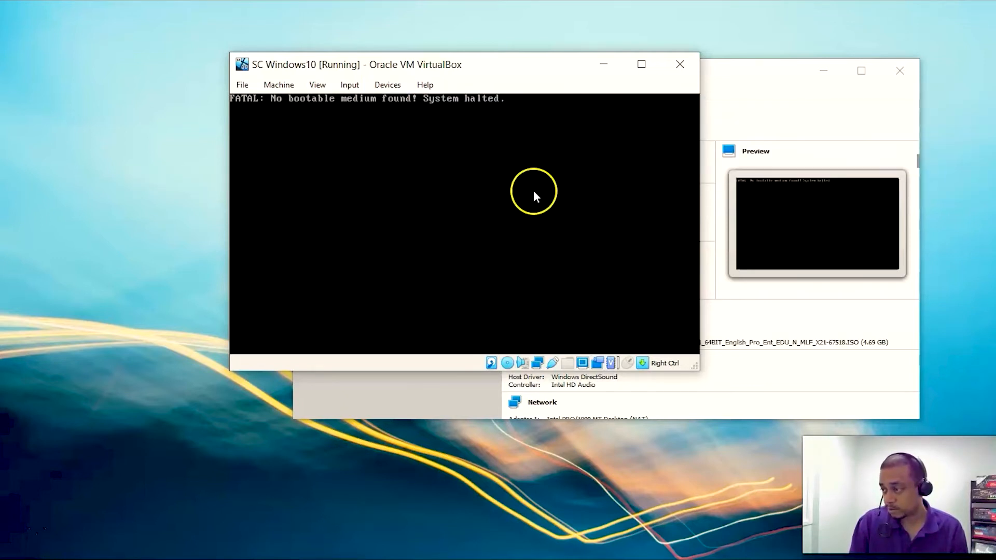
Reset the virtual machine to boot from the mounted ISO, reposition its window and dismiss the mouse pointer integration notice.
left_click(279, 84)
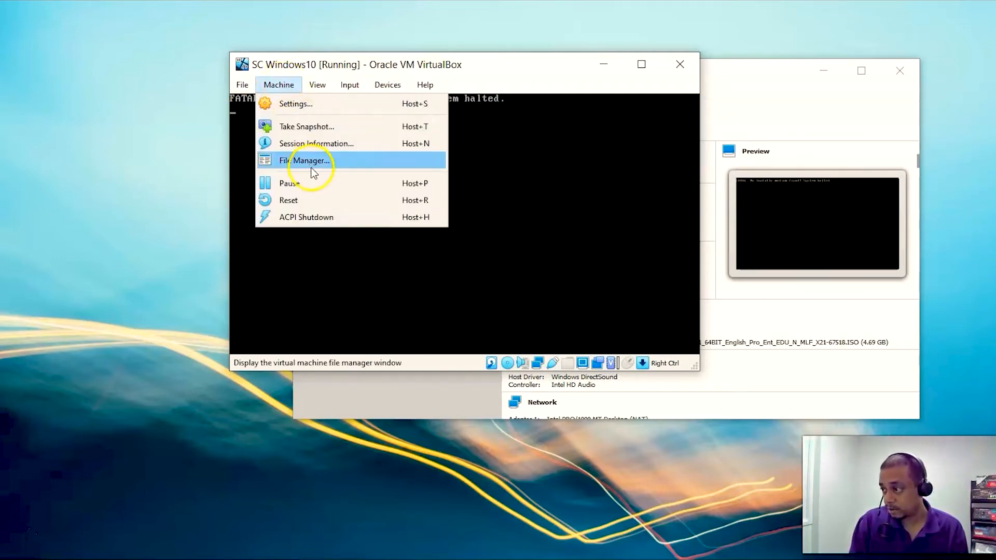
left_click(315, 200)
left_click(435, 278)
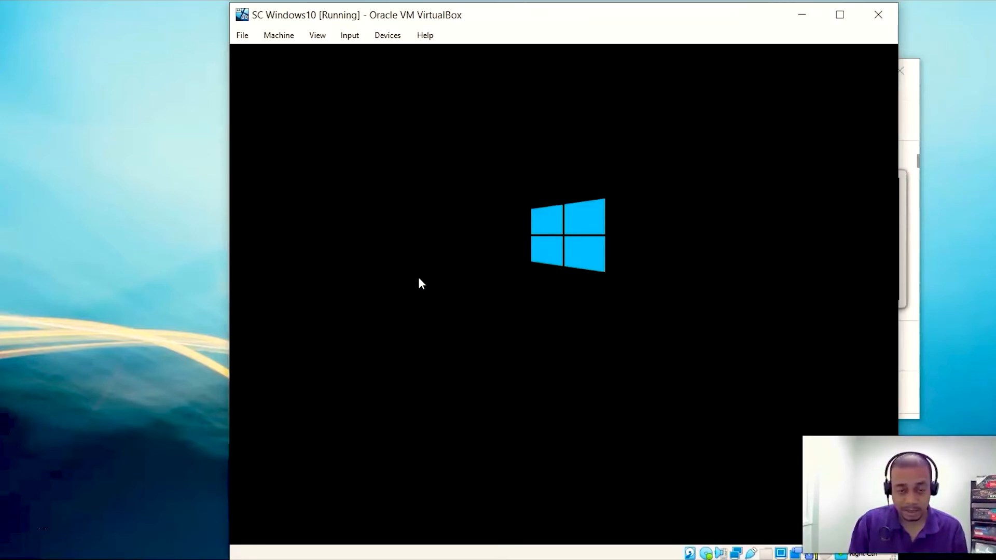
left_click_drag(381, 23, 249, 17)
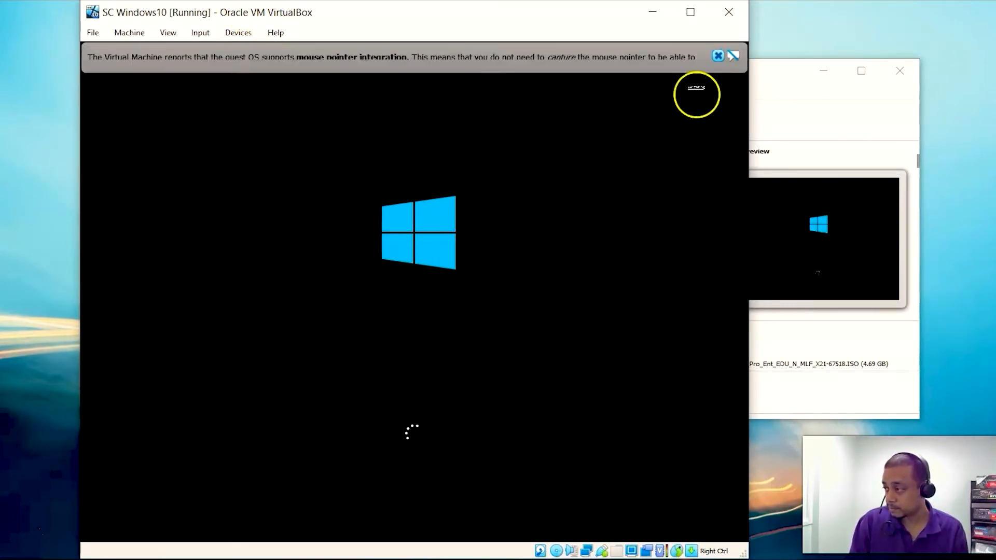
left_click(718, 56)
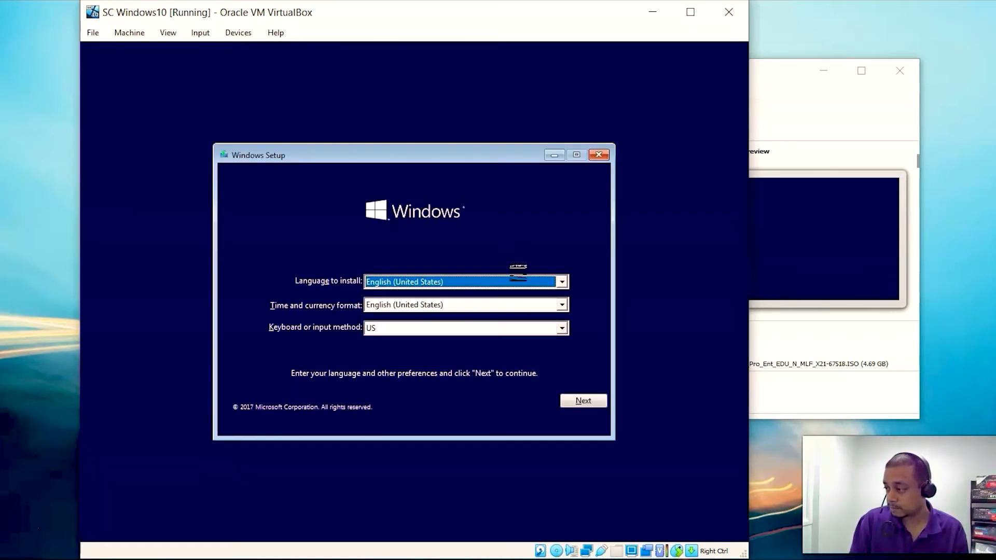
Keep English (United States) as the setup language, set the time and currency format to English (New Zealand), and continue.
left_click(476, 282)
left_click(477, 310)
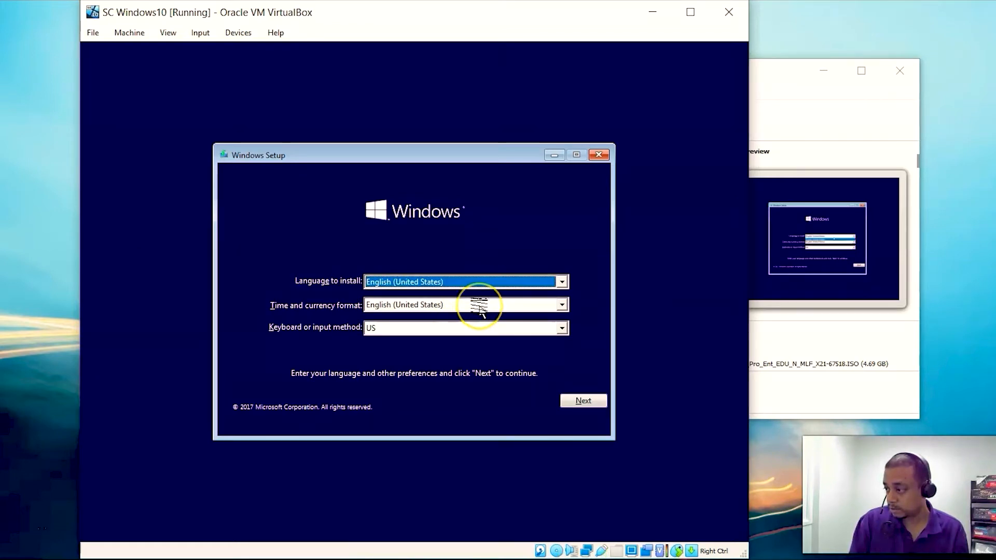
left_click(476, 305)
scroll(449, 348, "up", 12)
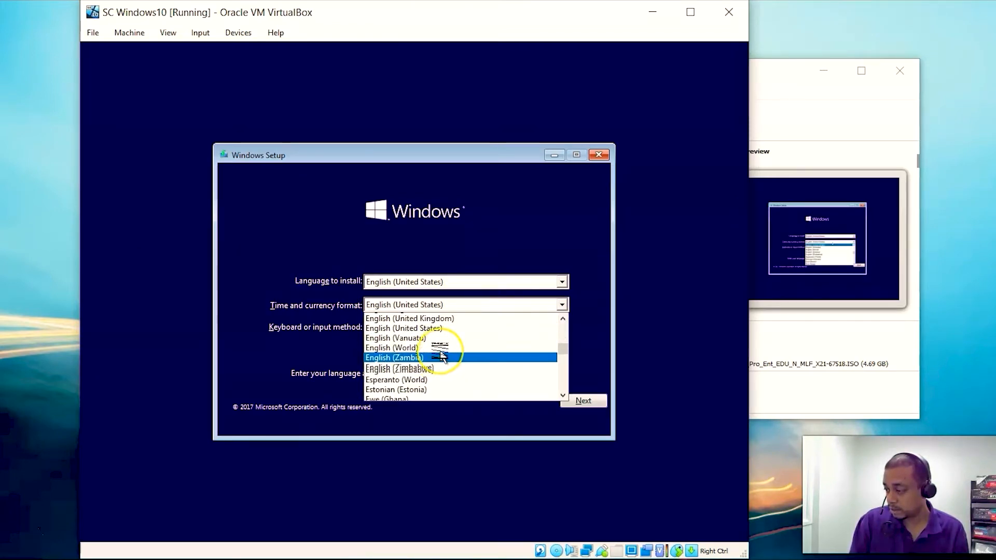
scroll(440, 354, "up", 8)
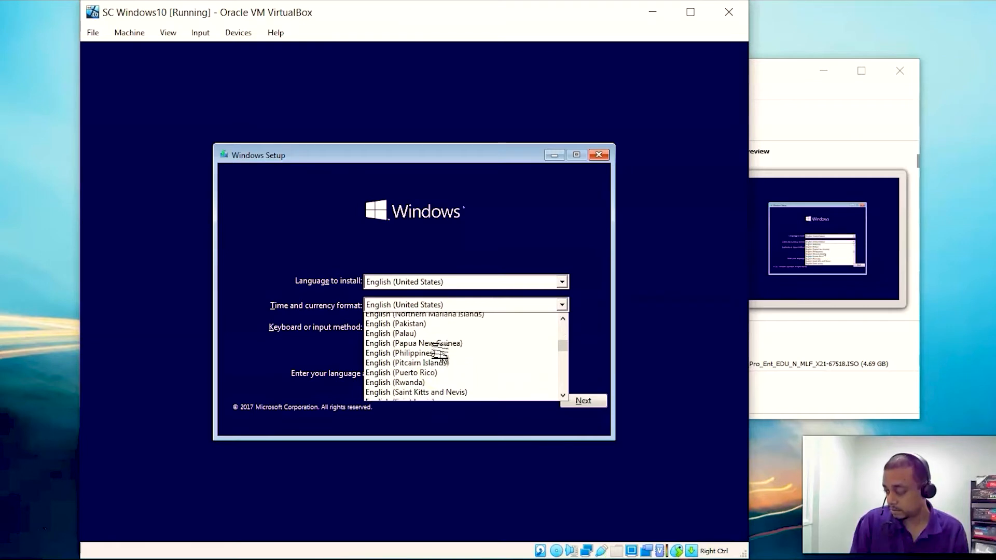
scroll(440, 355, "down", 6)
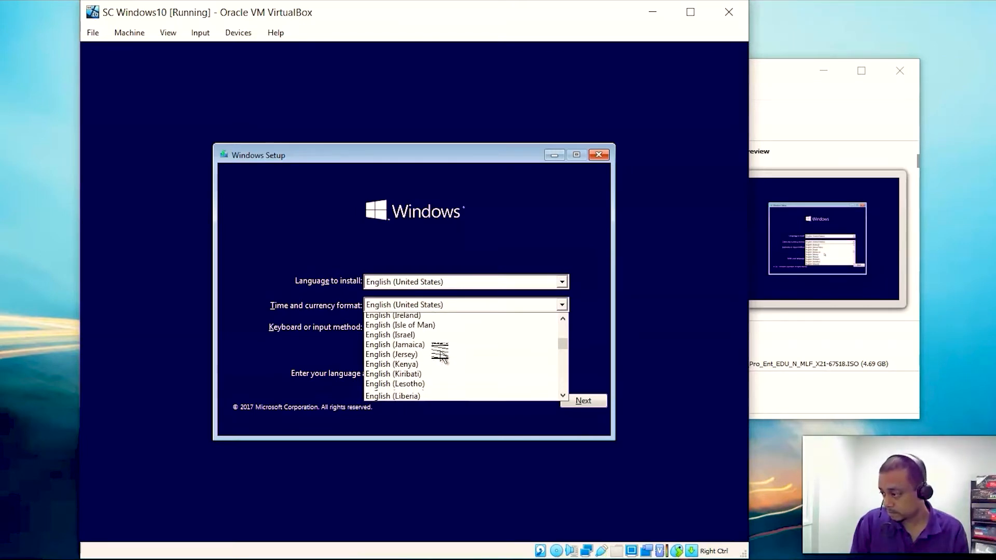
scroll(440, 354, "down", 2)
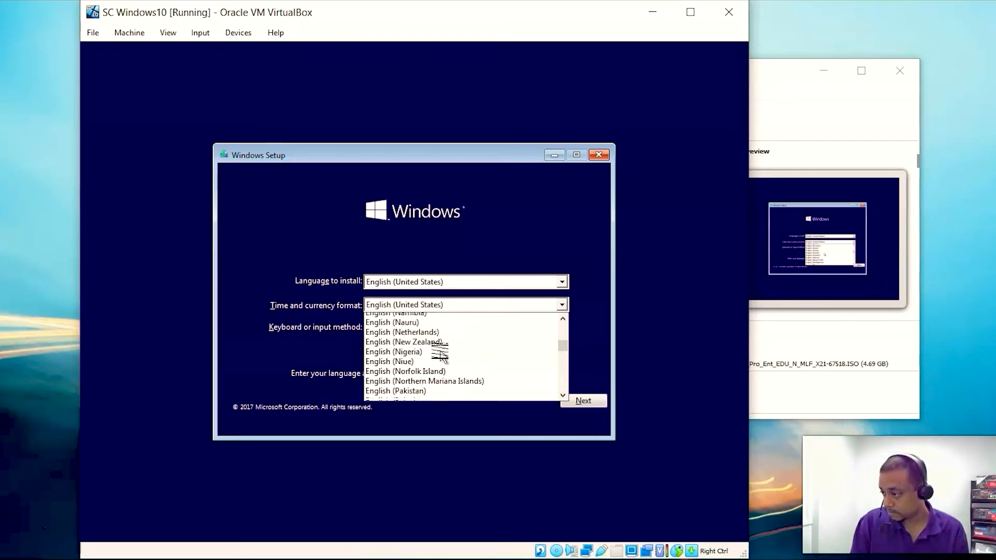
scroll(431, 334, "up", 2)
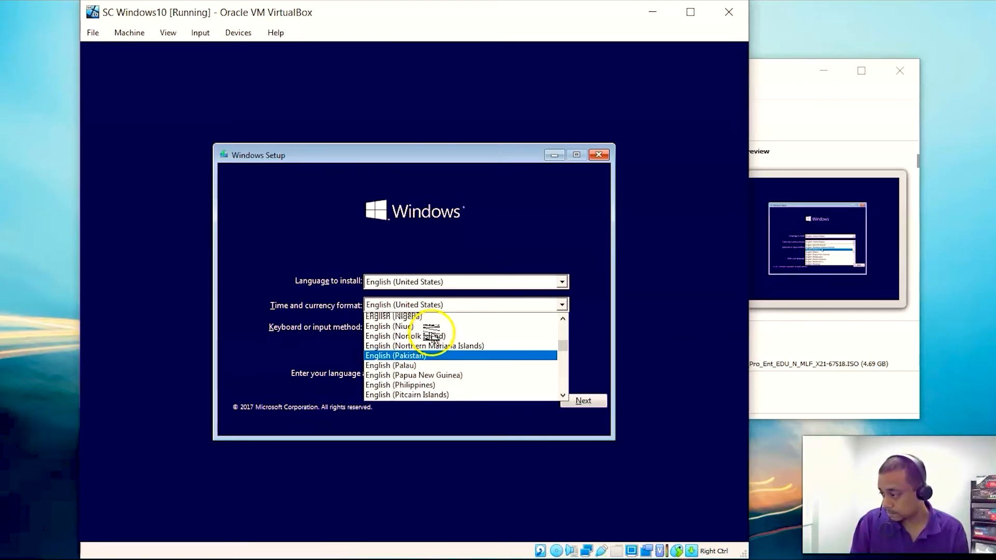
left_click(444, 318)
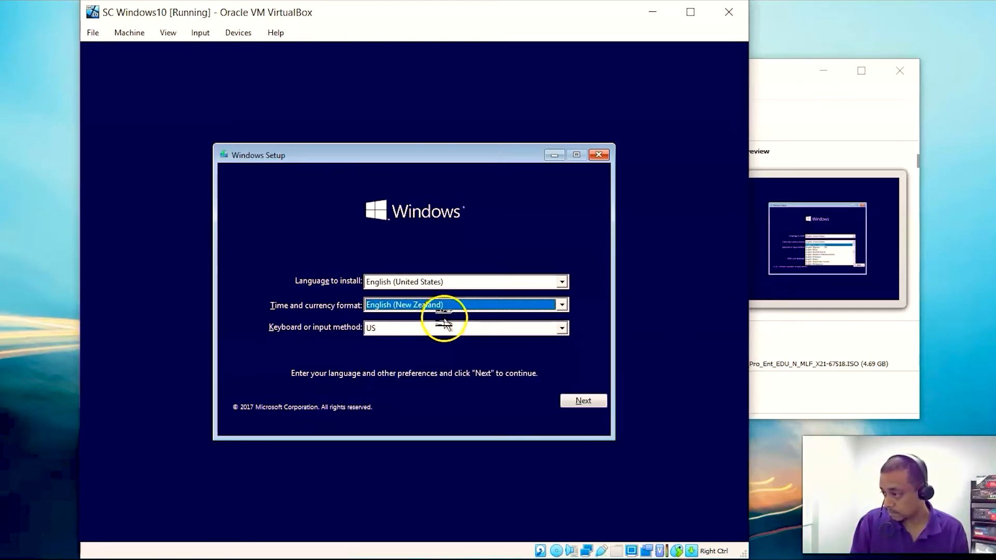
left_click(583, 400)
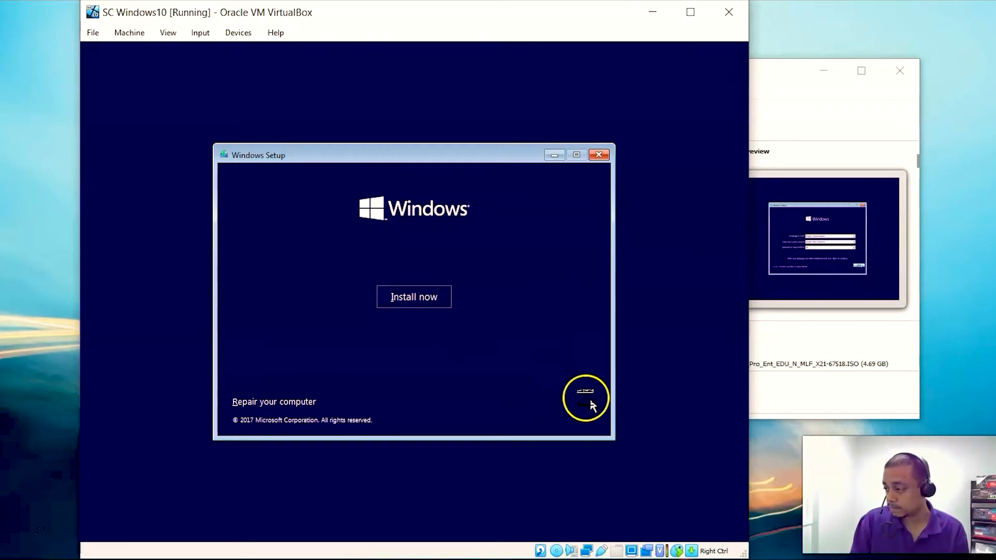
Begin the Windows installation, choose the Windows 10 Pro edition and accept the license terms.
left_click(419, 298)
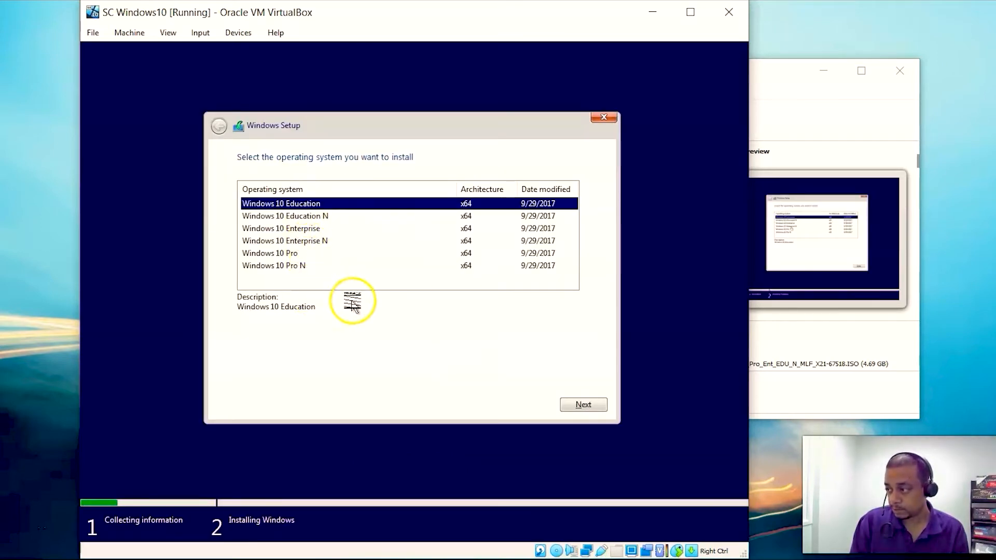
left_click(289, 254)
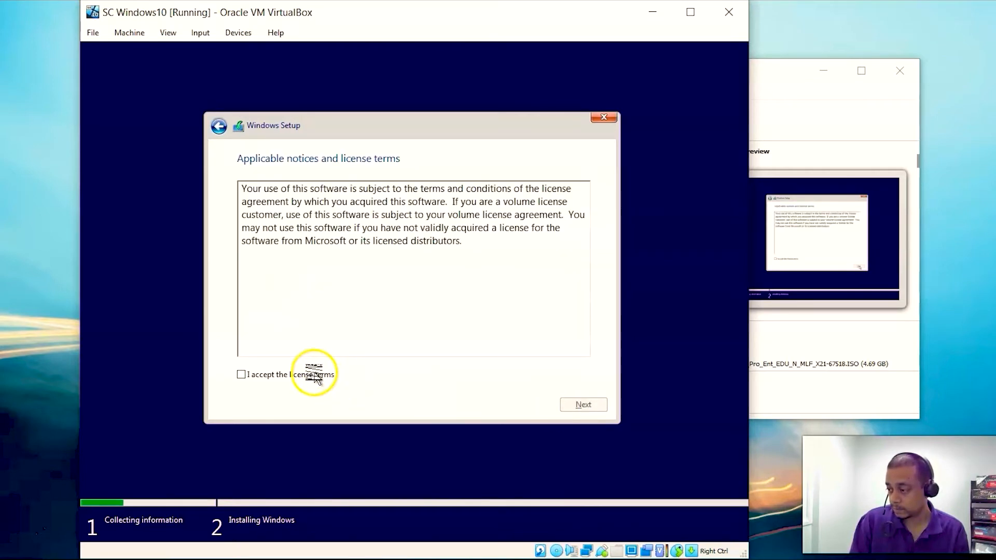
left_click(312, 374)
left_click(582, 405)
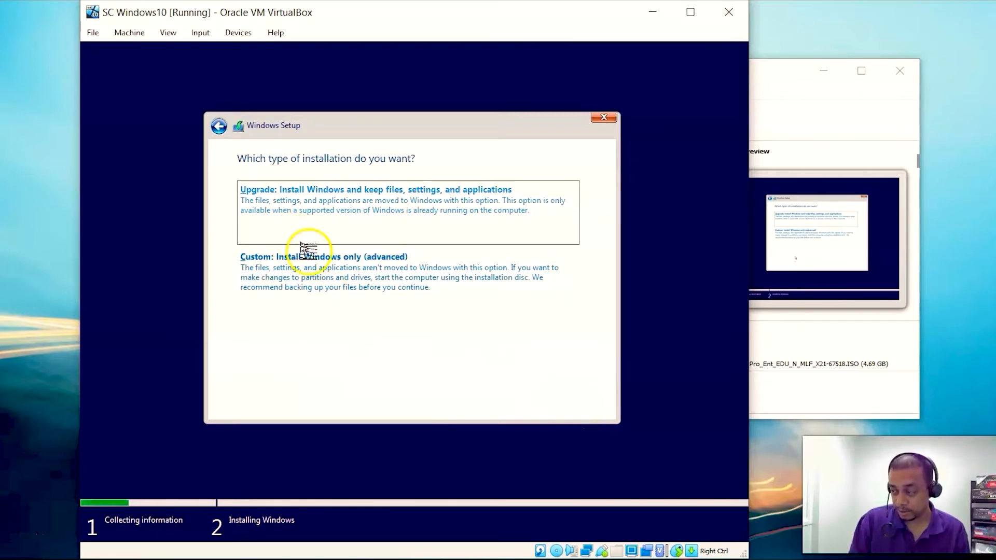
Choose a custom, Windows-only installation and install Windows on the unallocated space of Drive 0.
left_click(349, 285)
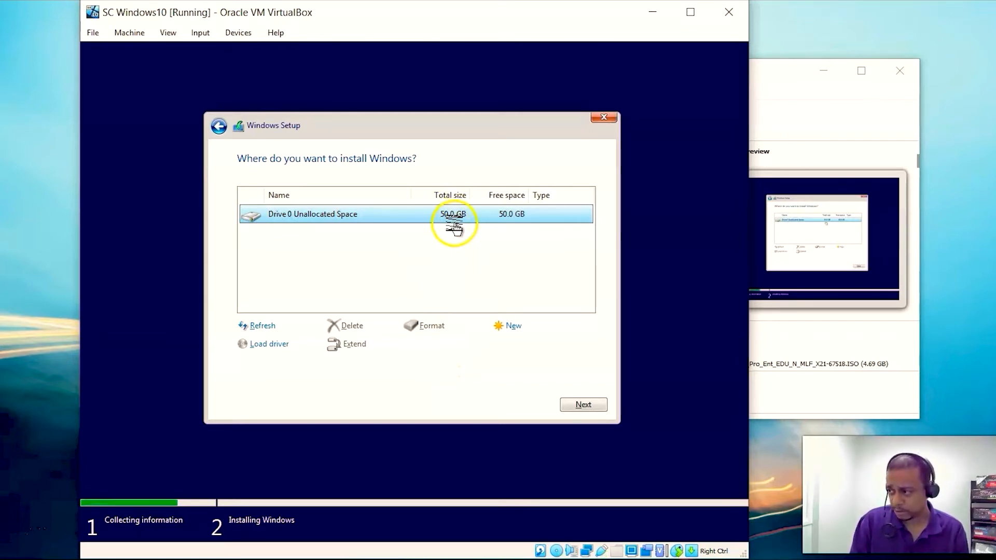
left_click(584, 404)
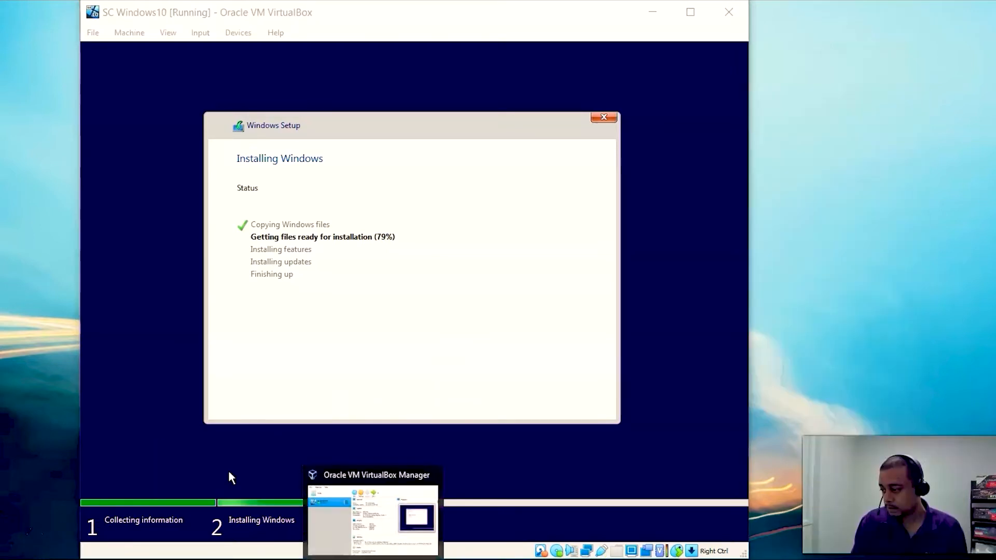
Bring the Oracle VM VirtualBox Manager window to the front while Windows installs.
left_click(373, 519)
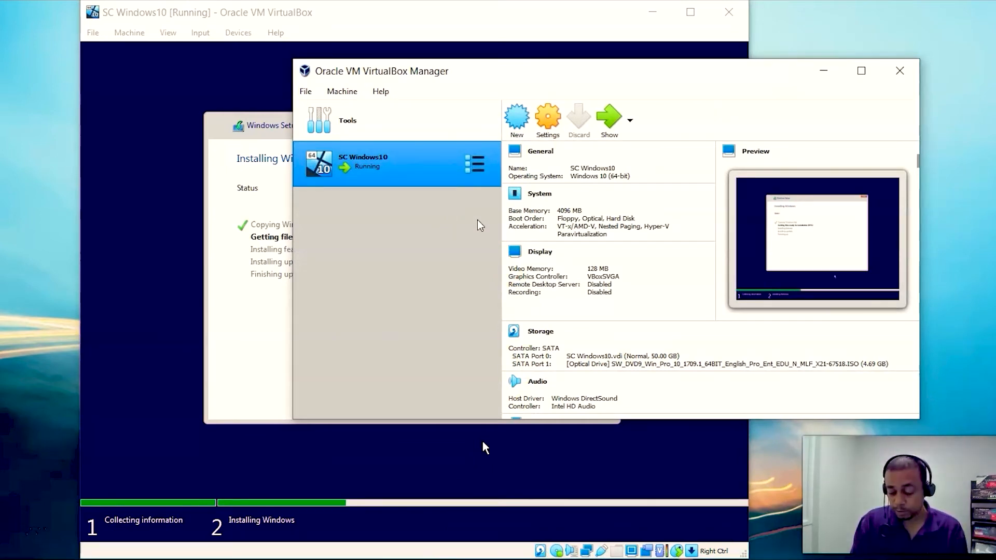
Attach network Adapter 1 of the SC Windows10 machine to Internal Network, save the settings and minimize the VirtualBox Manager window.
left_click(465, 233)
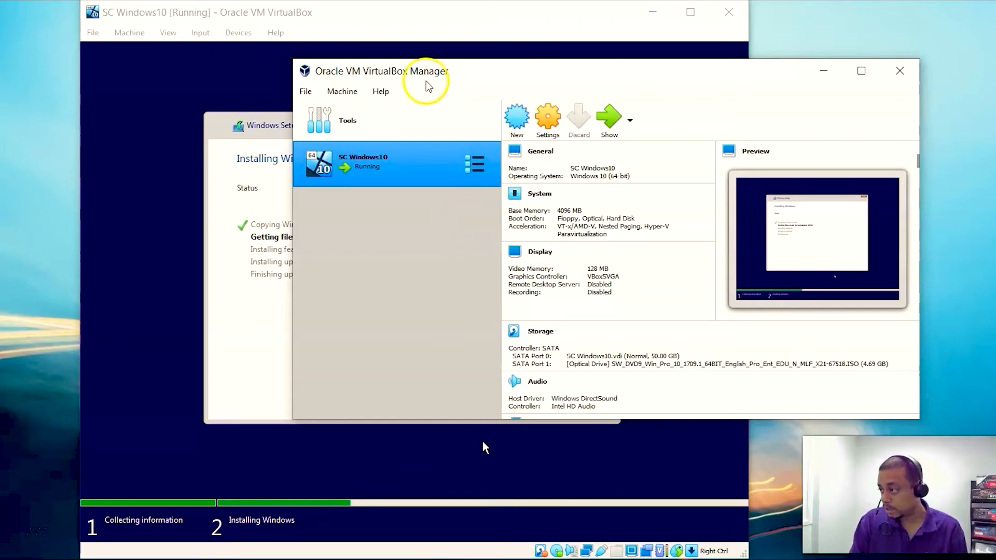
left_click(547, 127)
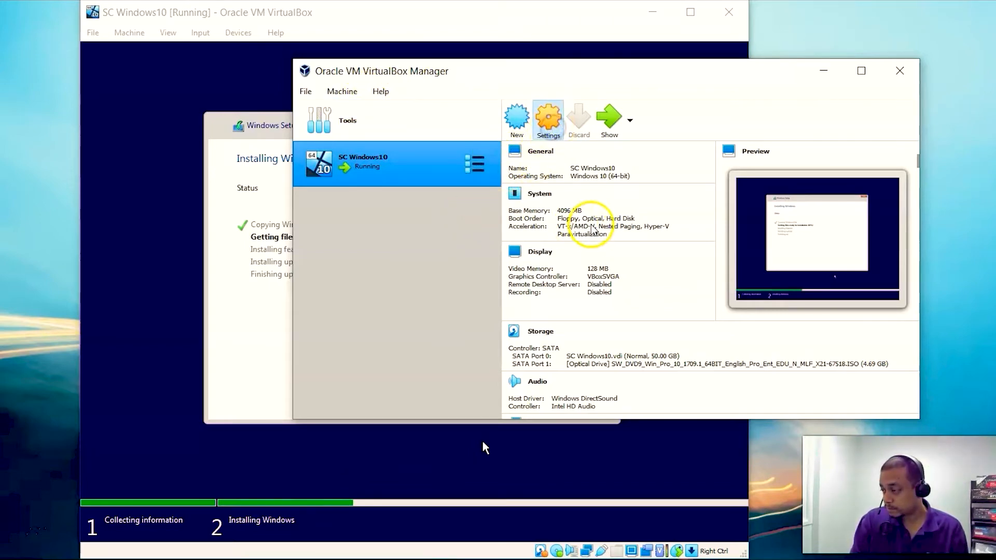
left_click(440, 224)
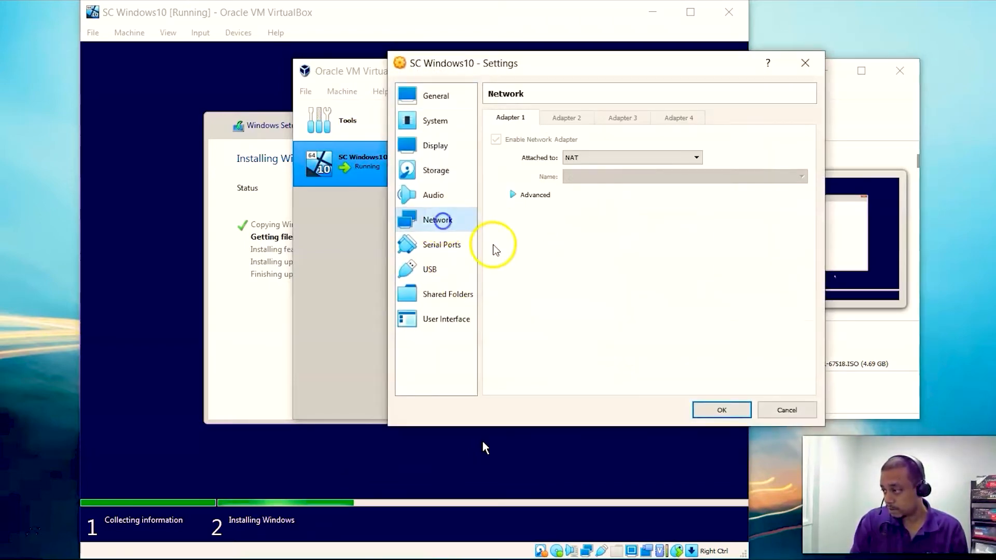
left_click(614, 159)
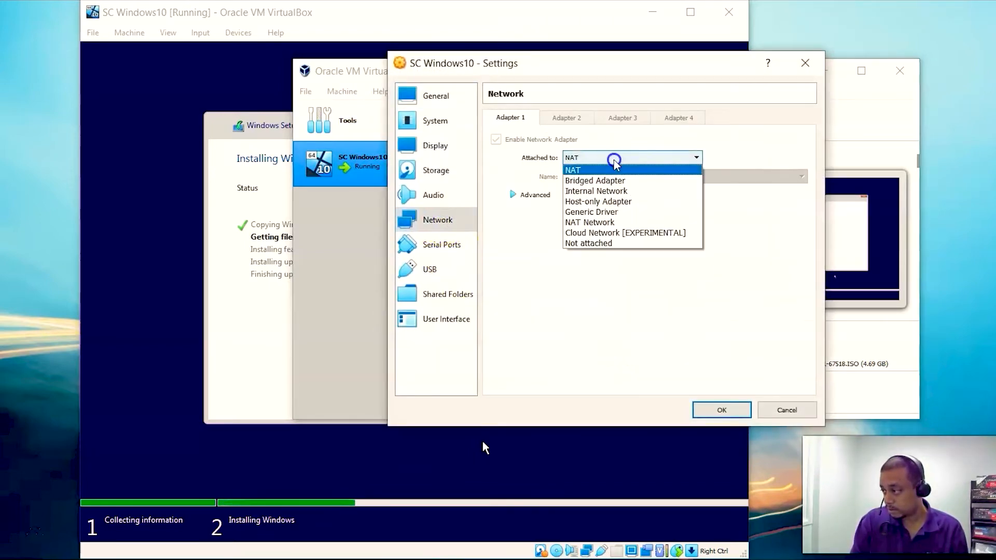
left_click(625, 192)
left_click(719, 411)
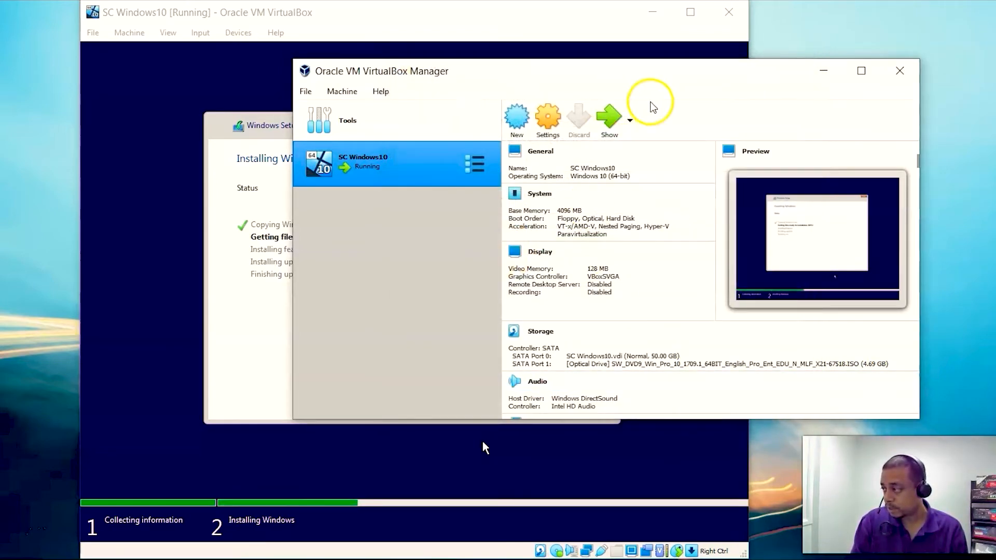
left_click(818, 71)
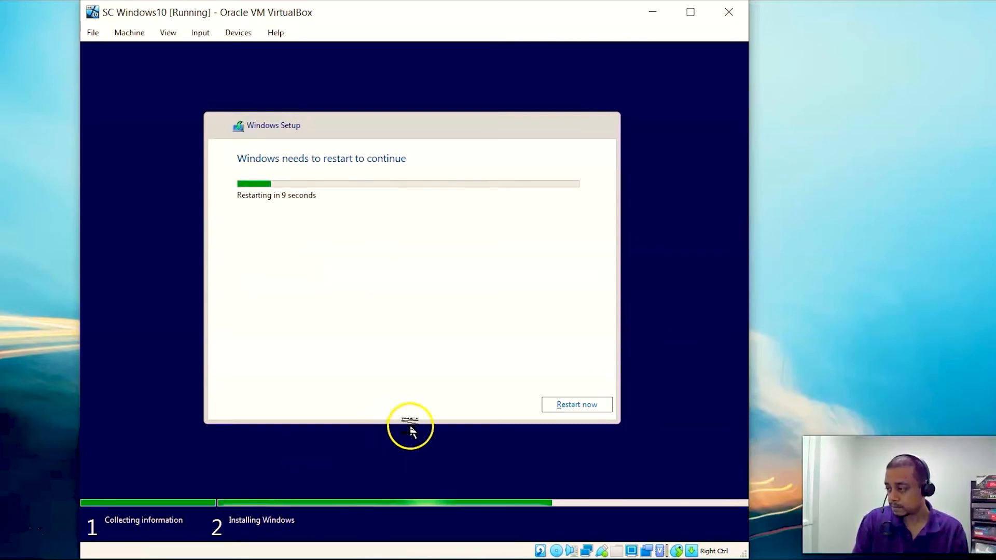
Restart the virtual machine to continue Windows Setup and dismiss the mouse pointer integration notices.
left_click(591, 406)
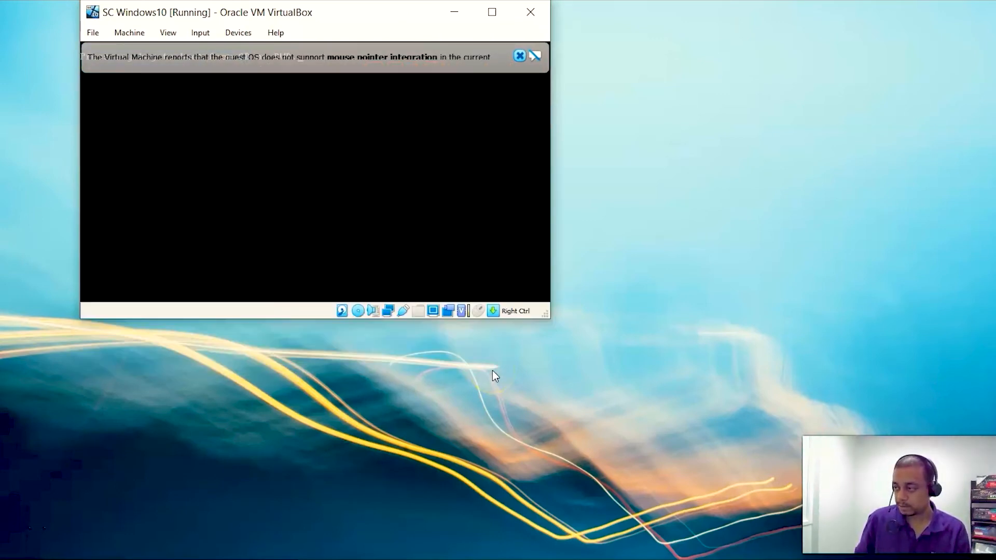
left_click(519, 55)
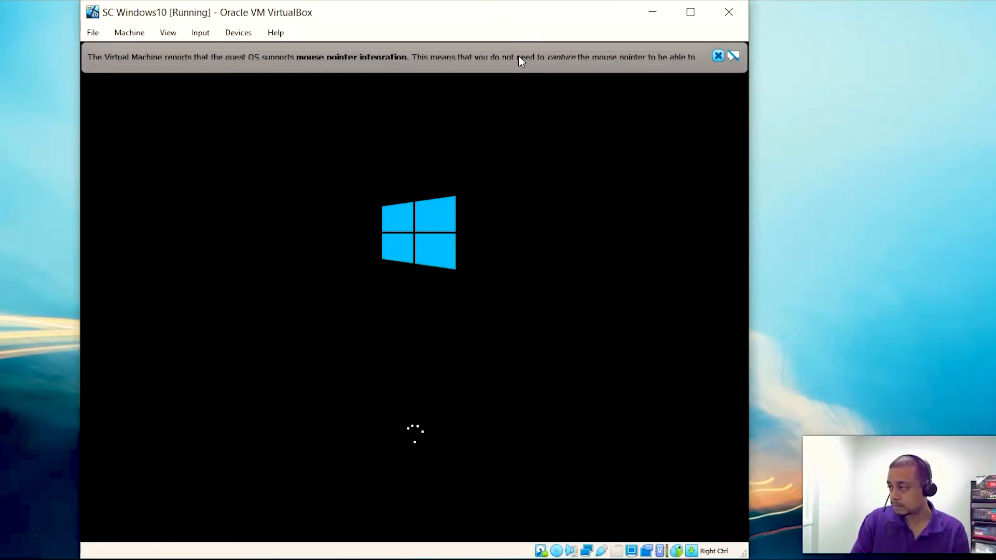
left_click(718, 57)
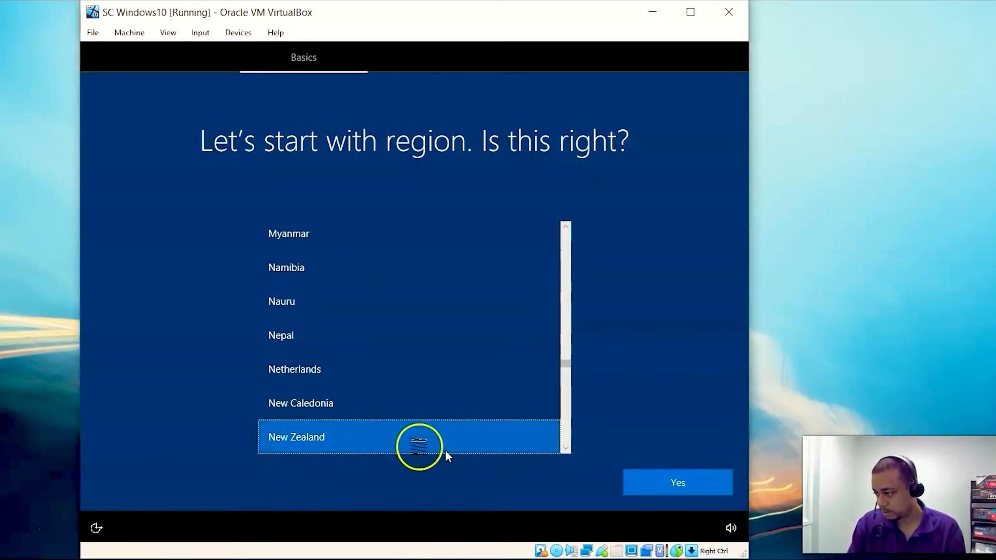
Confirm New Zealand as the region and US as the keyboard layout, without adding a second layout.
left_click(684, 486)
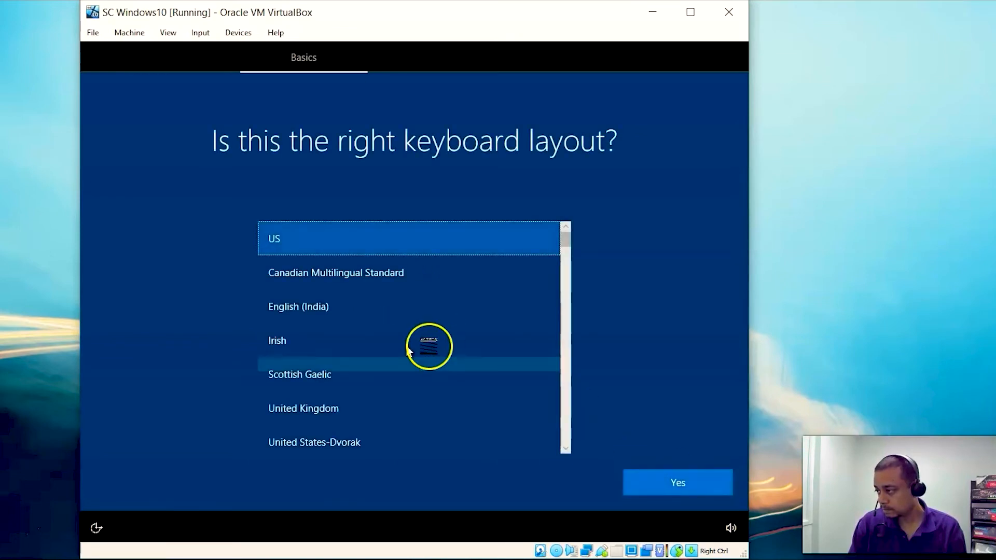
left_click(680, 485)
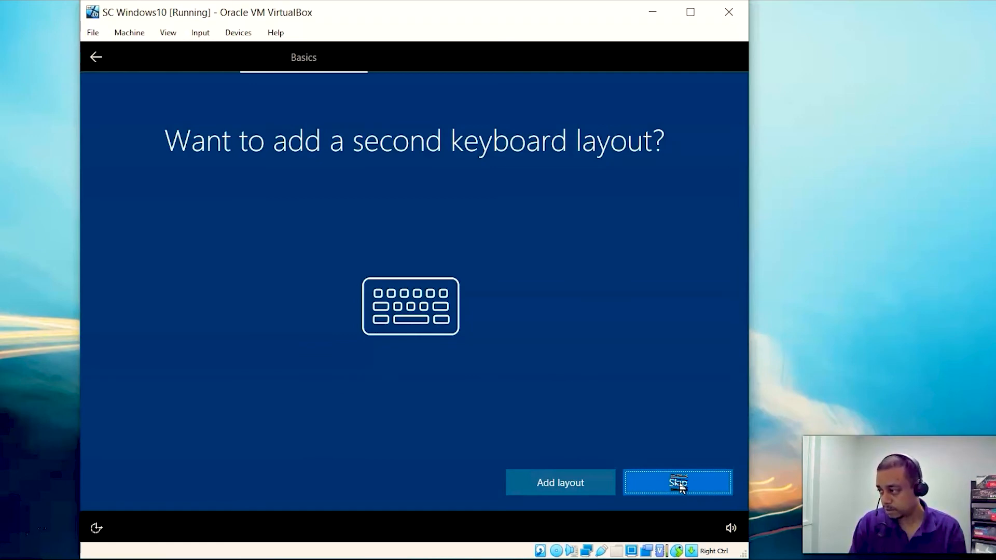
left_click(680, 486)
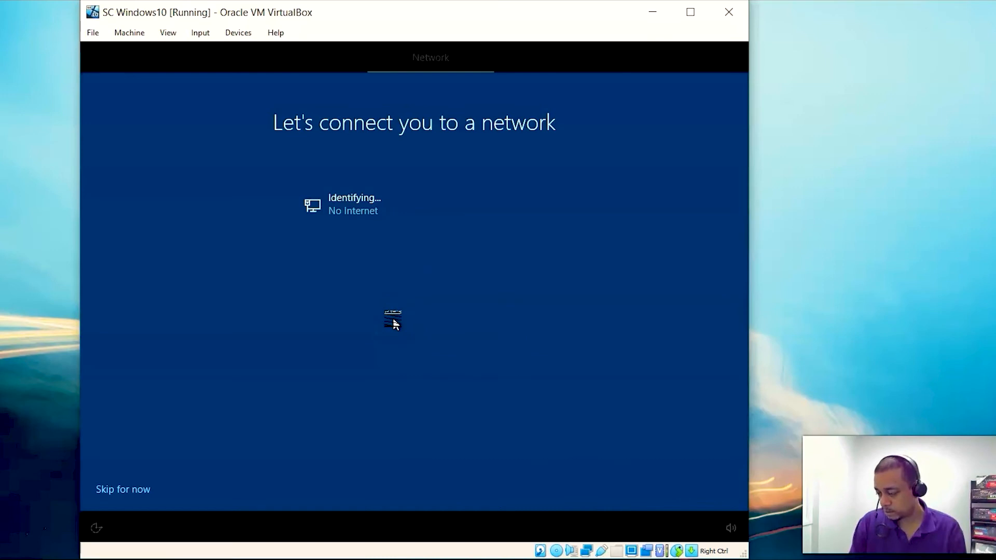
Skip the network connection for now and dismiss the mouse pointer integration notices during the reboot.
left_click(144, 490)
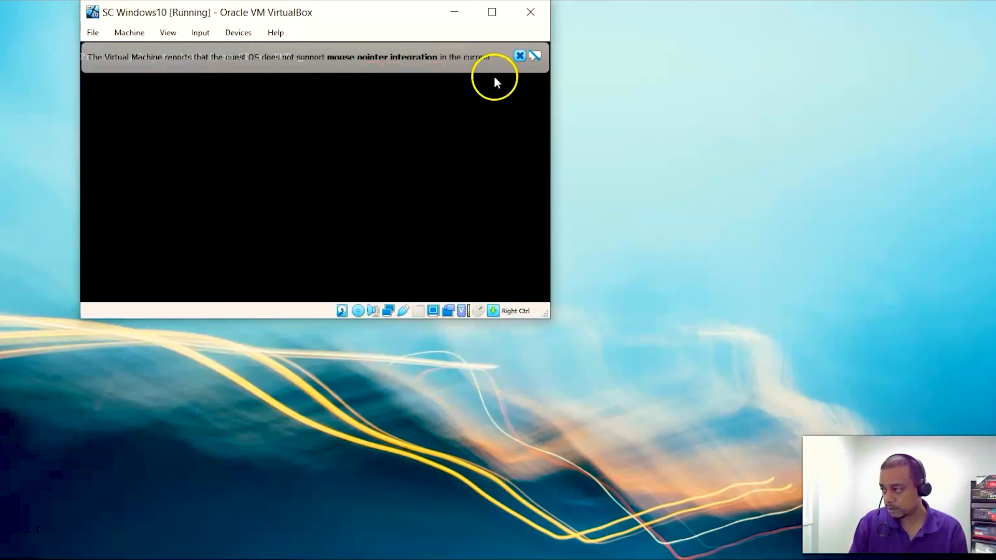
left_click(519, 57)
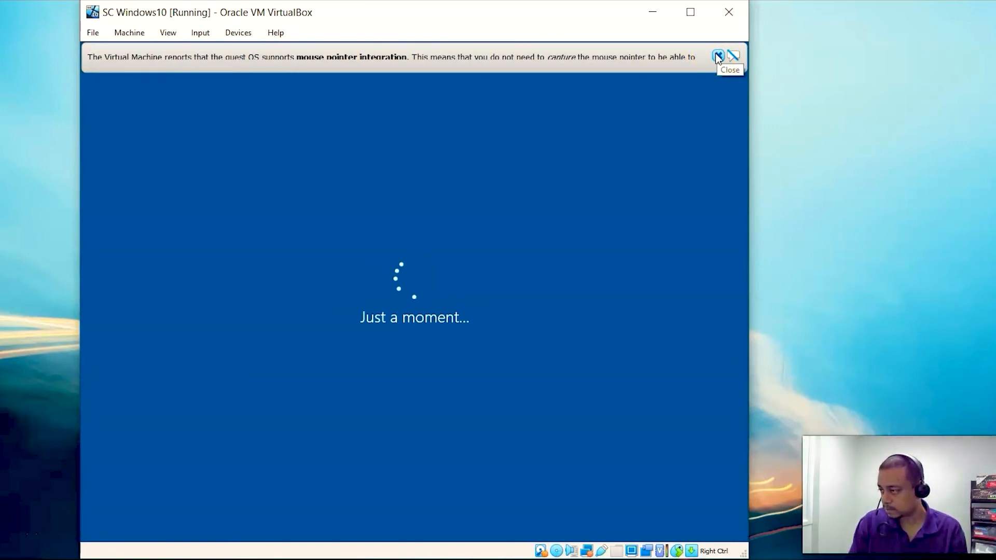
left_click(718, 56)
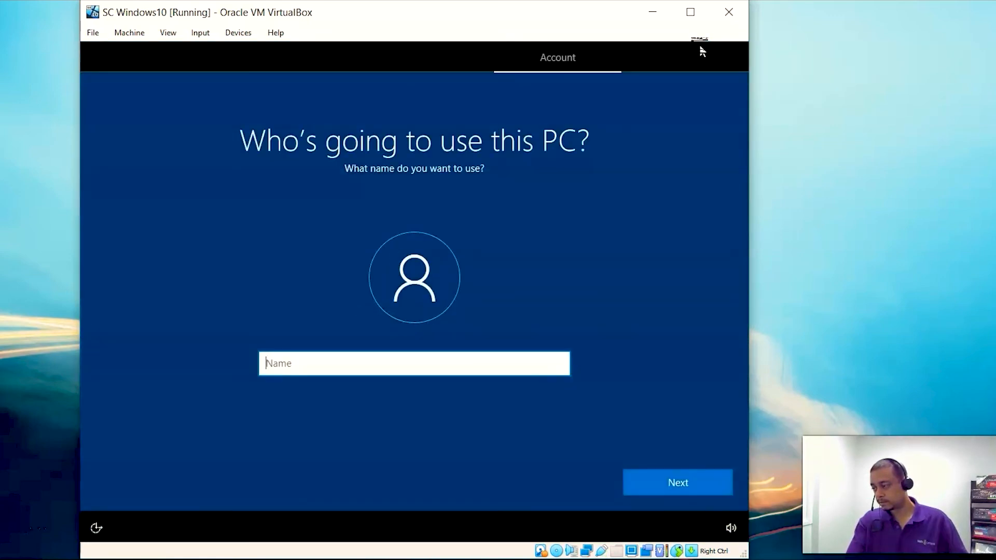
Enter the user's name for the Windows account, then create and confirm the account password.
left_click(301, 363)
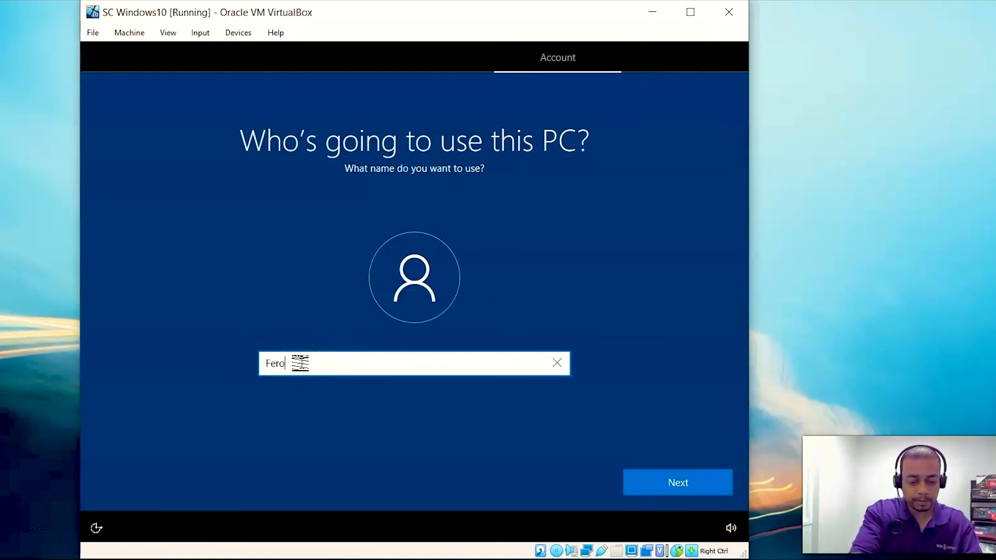
left_click(668, 479)
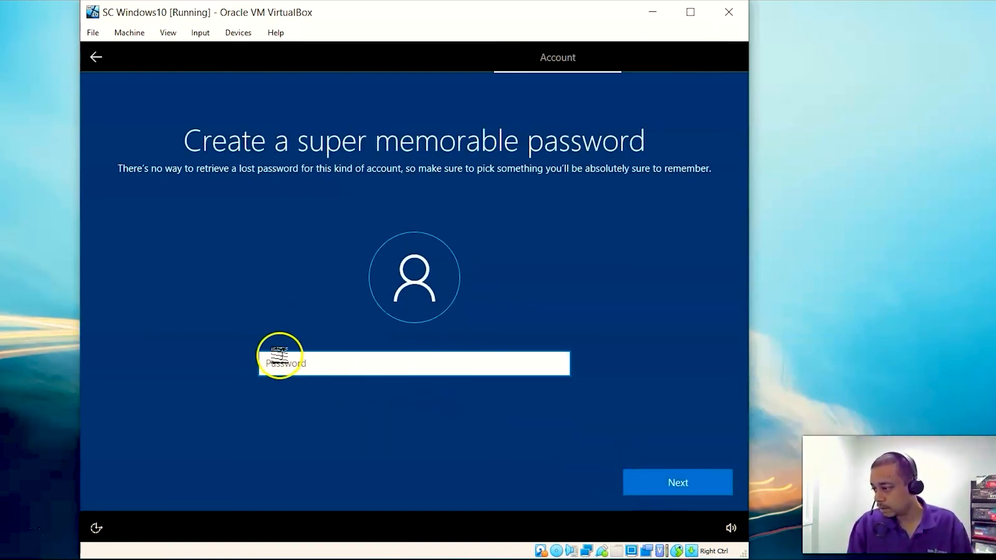
type("••")
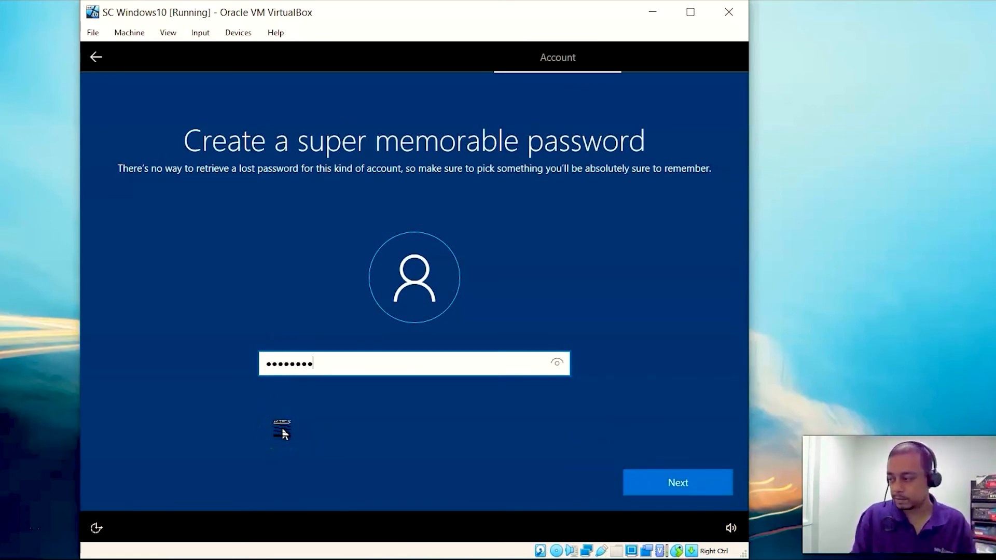
left_click(704, 480)
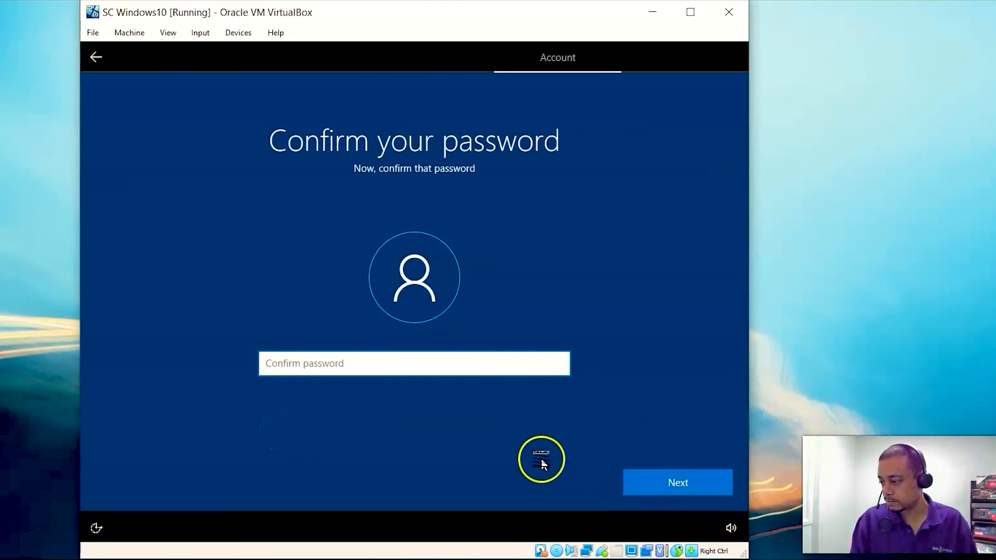
type("•")
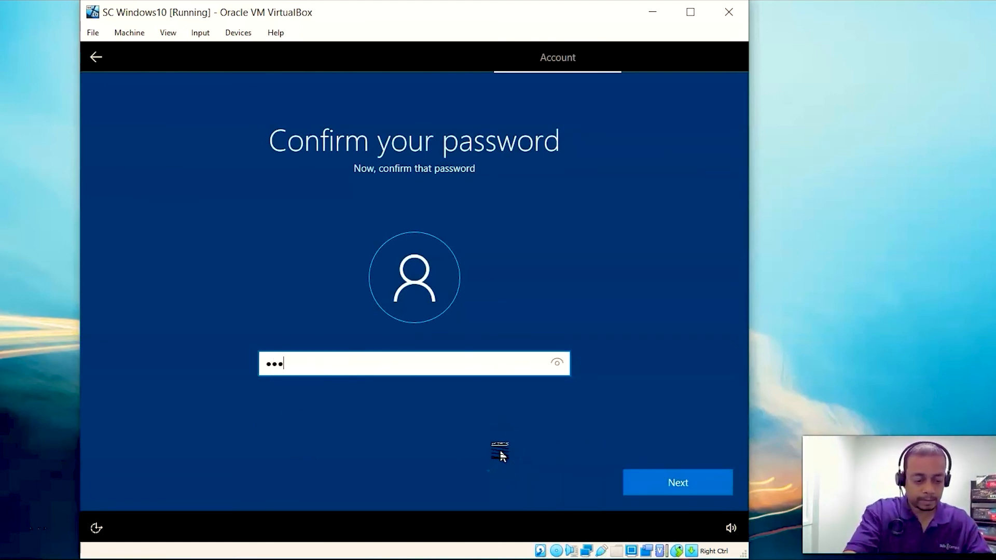
left_click(666, 480)
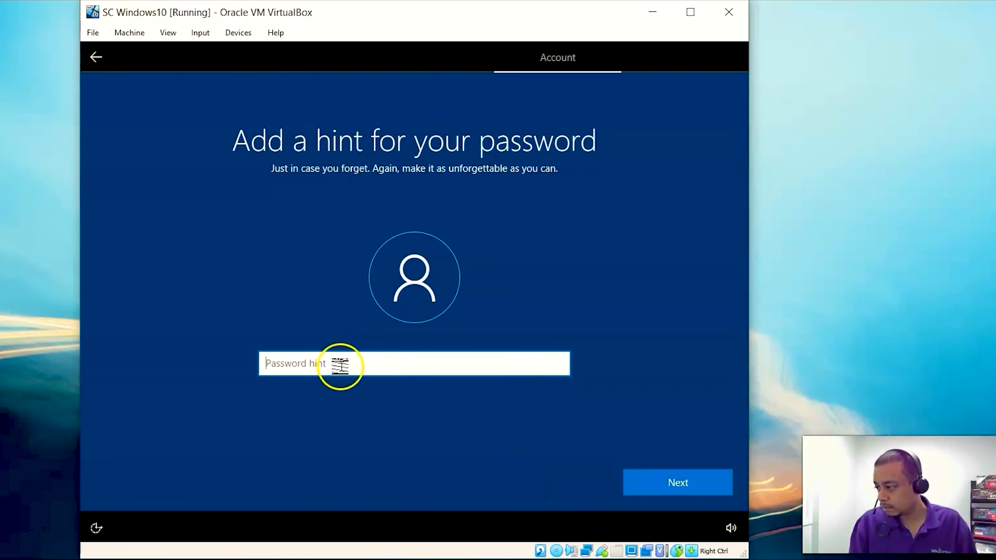
Set the password hint to "Standard VM password" and accept the privacy settings with every option left on.
type("Standard VM password")
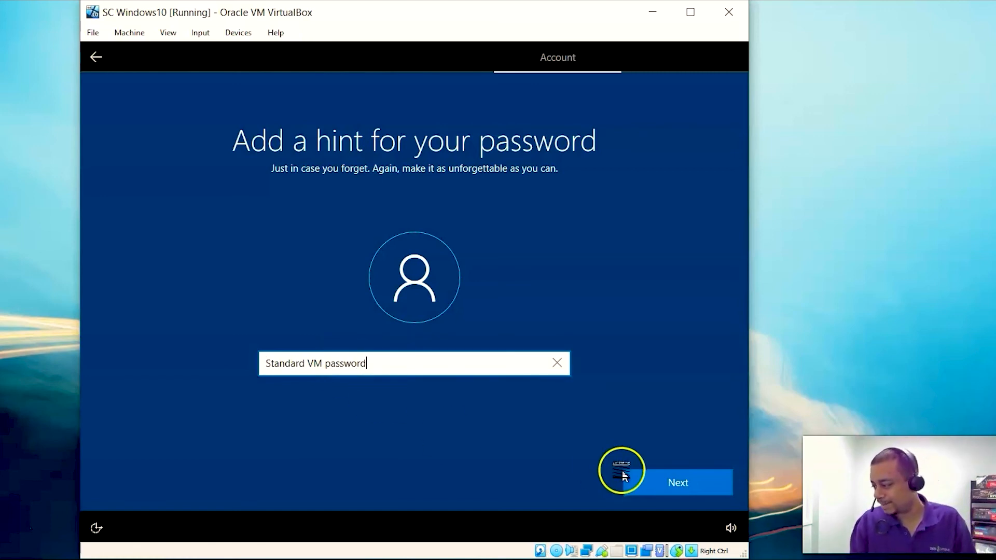
left_click(671, 478)
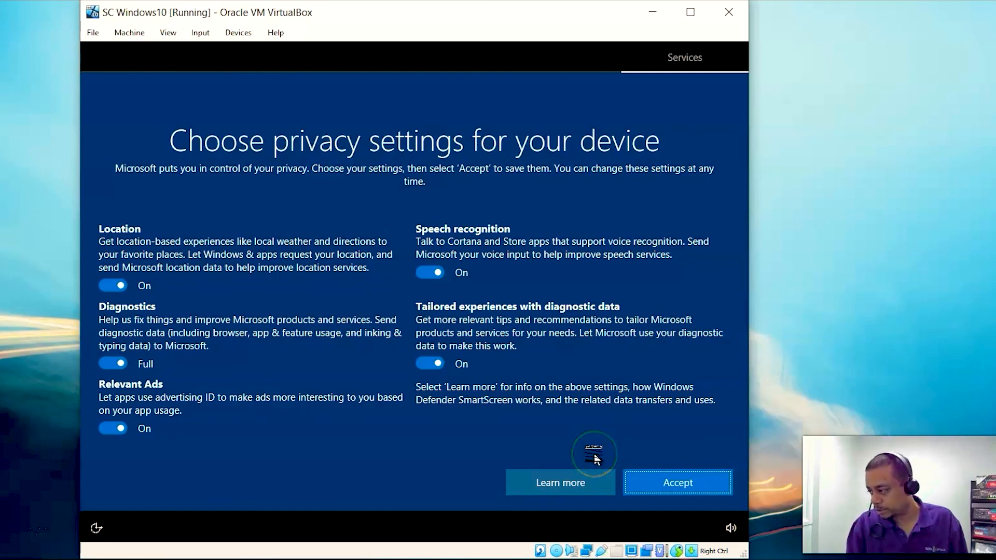
left_click(661, 490)
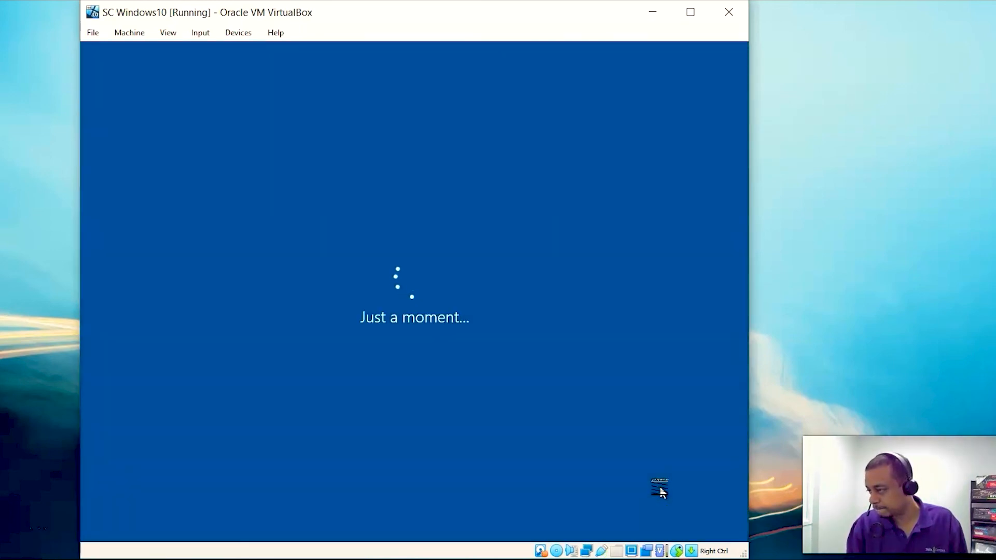